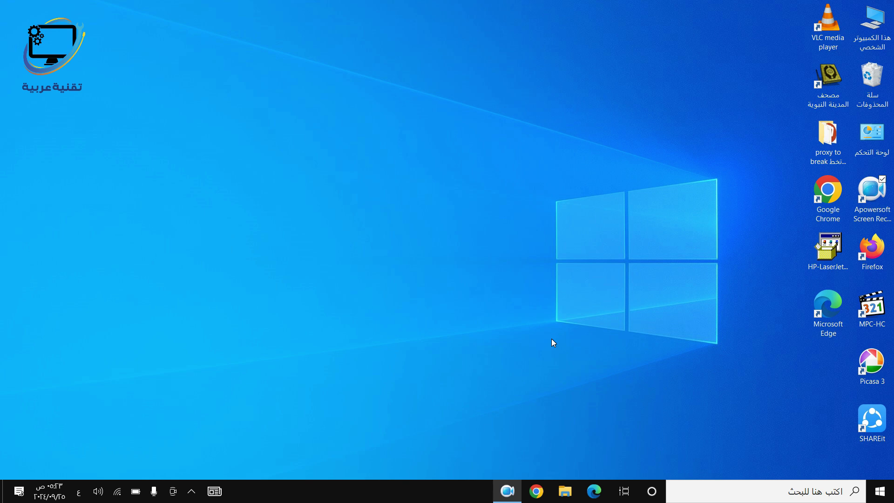
# Launch the HP LaserJet M141w driver installer, continue past the welcome page and decline sharing printer usage data.
pyautogui.click(809, 258)
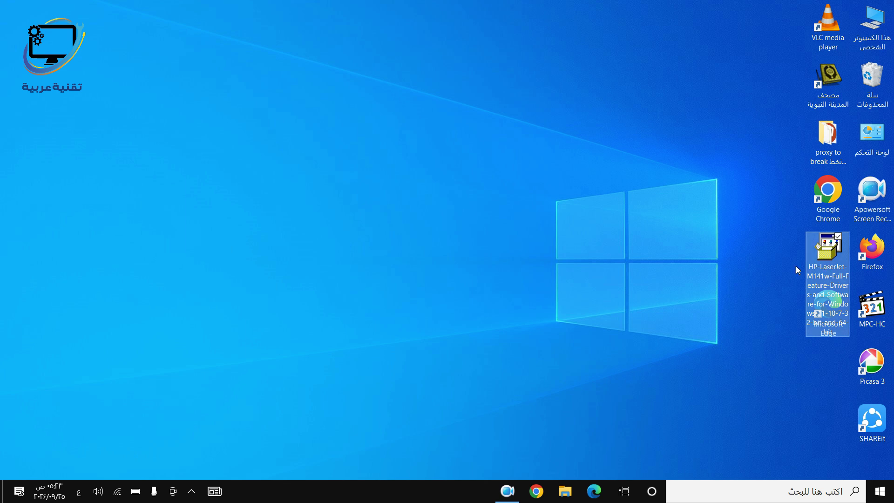
pyautogui.moveTo(816, 262)
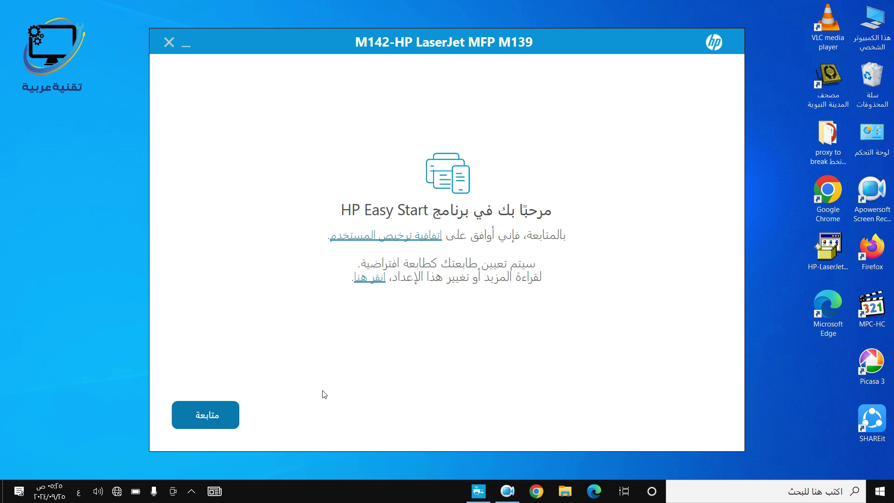
pyautogui.click(203, 418)
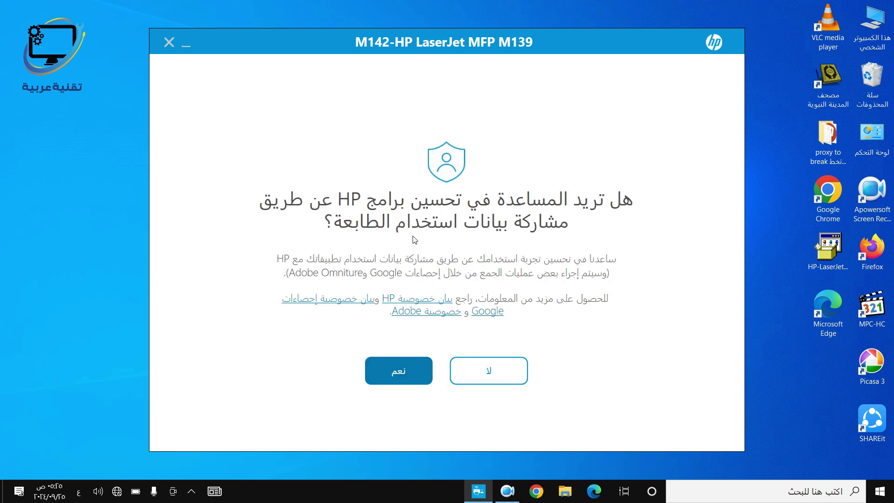
pyautogui.click(485, 373)
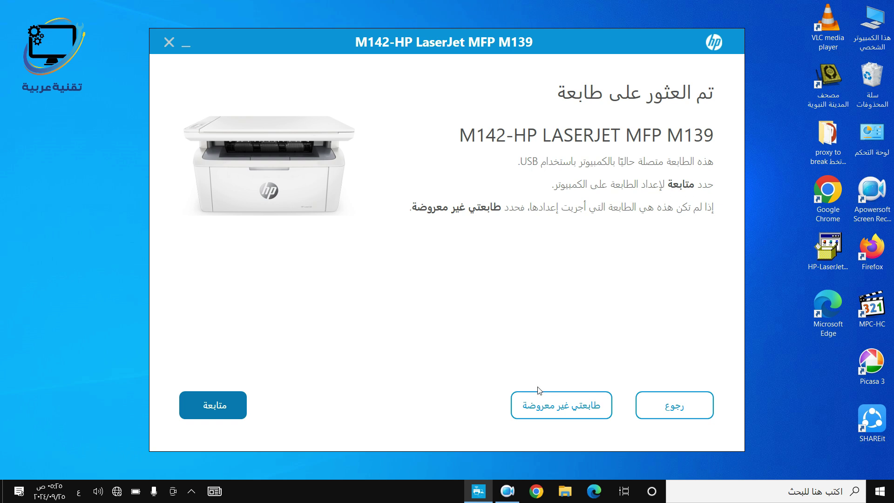
# Continue setup with the detected USB-connected HP LaserJet MFP M139-M142 printer and proceed past the cartridge packaging instructions.
pyautogui.click(581, 413)
pyautogui.click(219, 406)
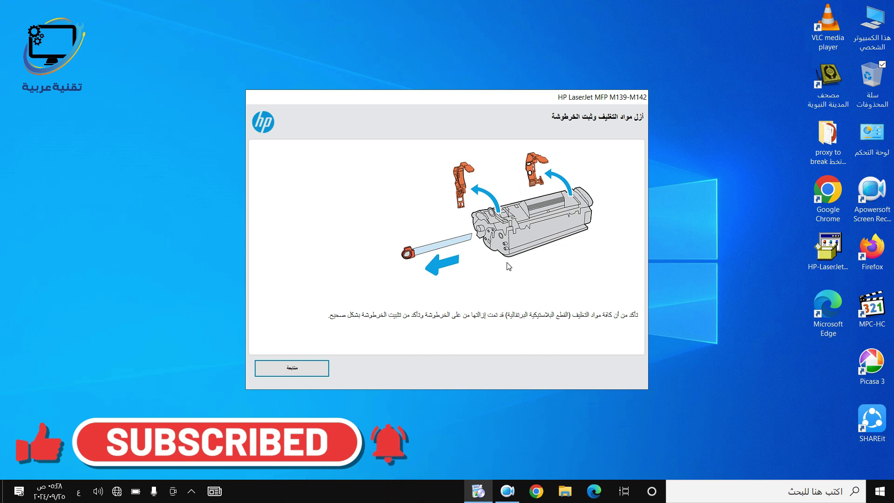
pyautogui.click(283, 374)
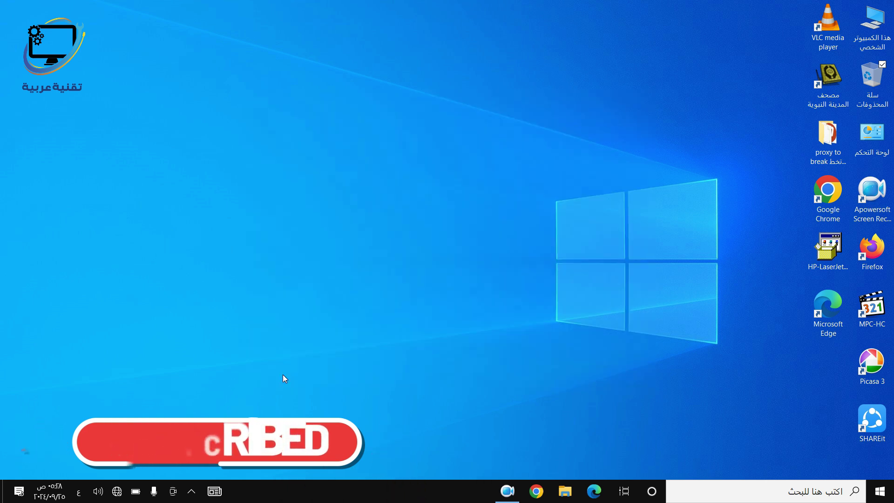
# Mark the installation agreements and settings as reviewed and accept them.
pyautogui.moveTo(189, 188); pyautogui.dragTo(196, 338)
pyautogui.click(708, 367)
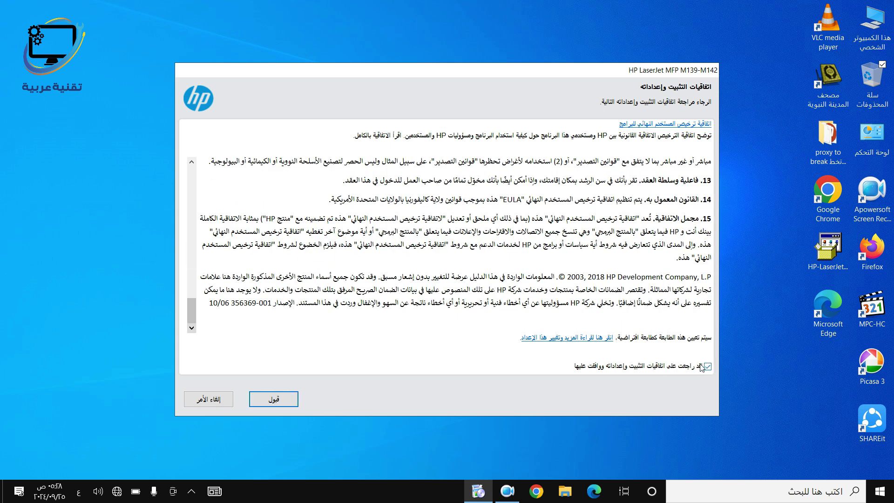
pyautogui.click(293, 403)
# Decline both printer analytics and application analytics collection, then finish the printer setup.
pyautogui.scroll(-1, 186, 298)
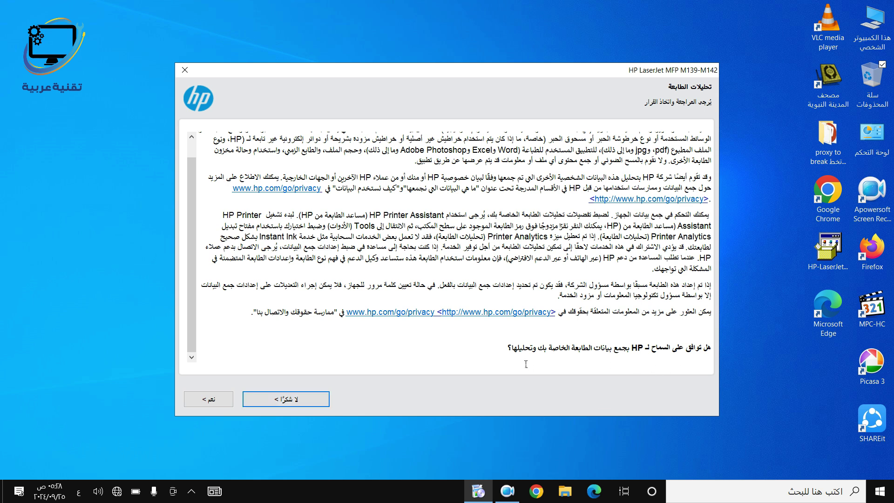
pyautogui.click(304, 399)
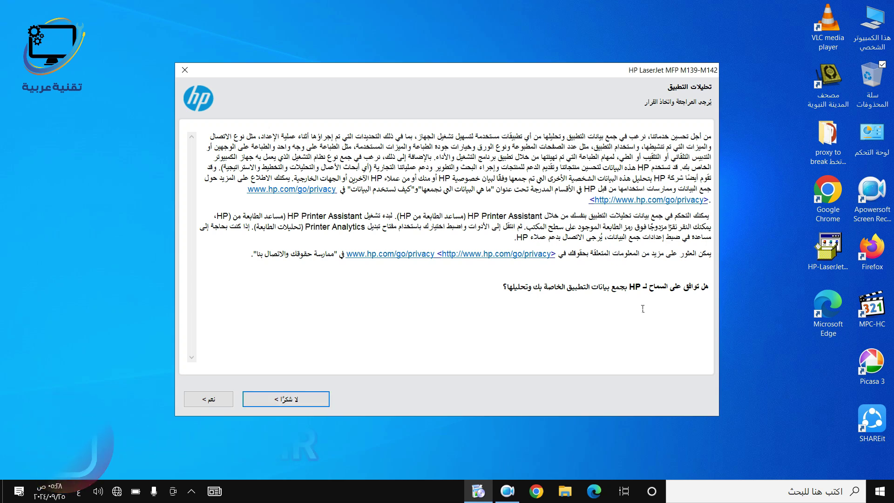
pyautogui.click(299, 401)
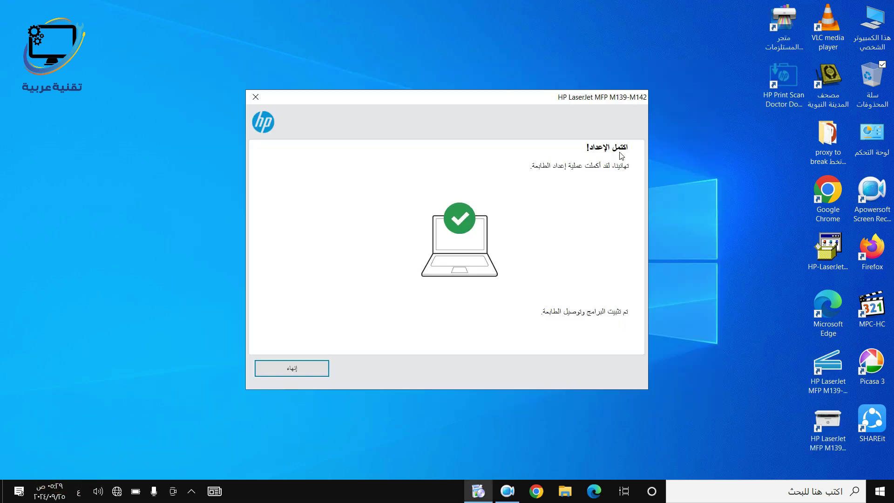
pyautogui.click(298, 375)
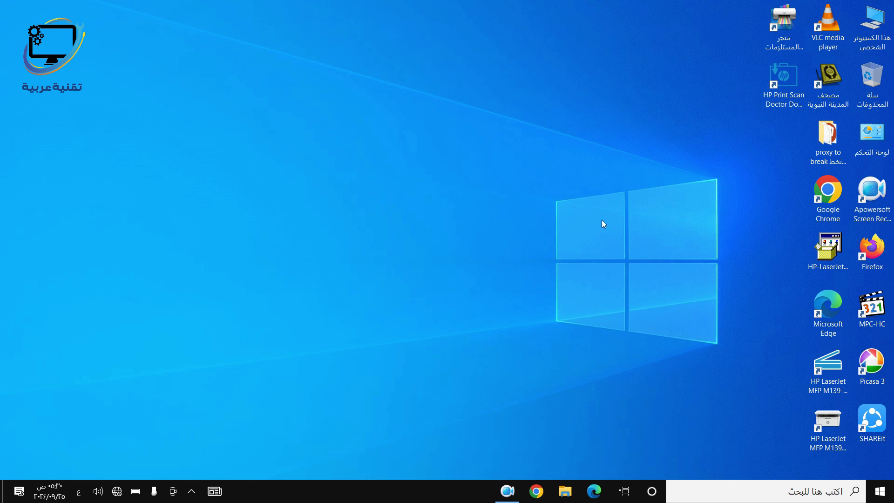
# Create a new text document on the desktop and open it.
pyautogui.rightClick(746, 142)
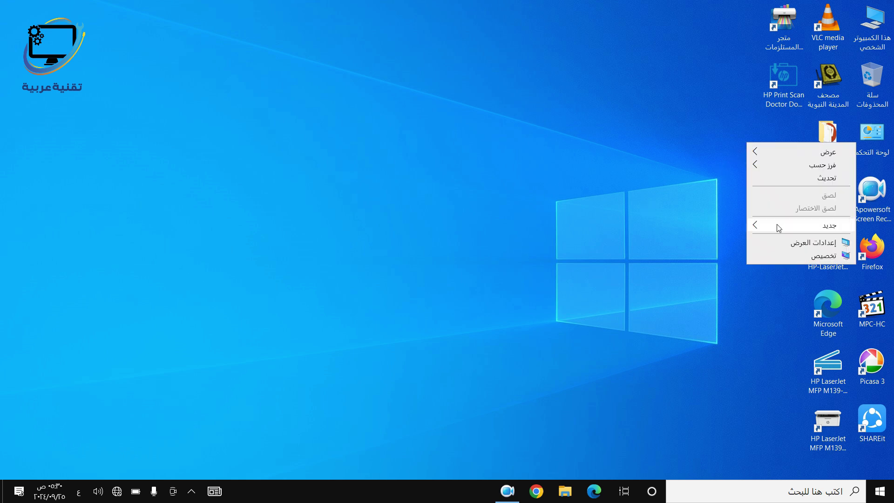
pyautogui.moveTo(775, 227)
pyautogui.click(670, 335)
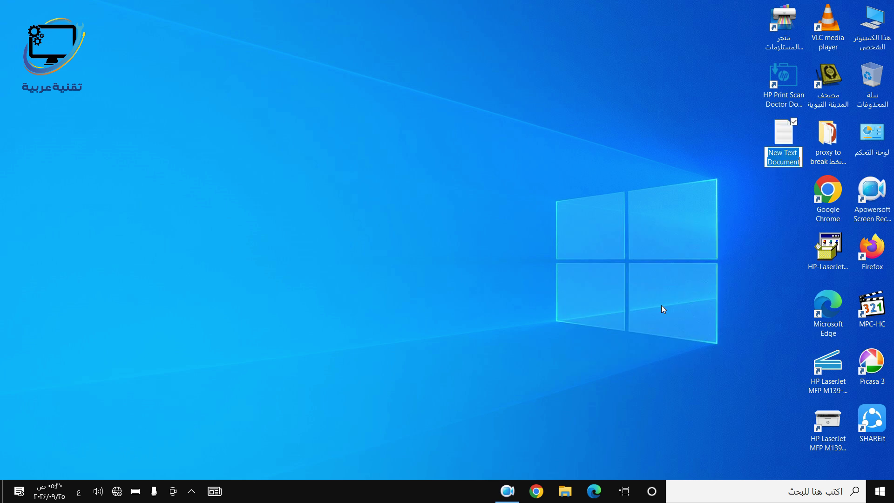
pyautogui.doubleClick(797, 162)
# Enter two lines of test text: "ءالةءلةؤاتةؤا" and "يهننا" followed by "ergergehrehtrjhrhj".
pyautogui.write('ءالةءلةؤاتةؤا')
pyautogui.press('Return')
pyautogui.write('يهننا')
pyautogui.hotkey('alt', 'shift')
pyautogui.write('ergergehrehtrjhrhj')
# Print one copy of the test document on the HP LaserJet MFP M139-M142 and close it without saving.
pyautogui.hotkey('ctrl', 'p')
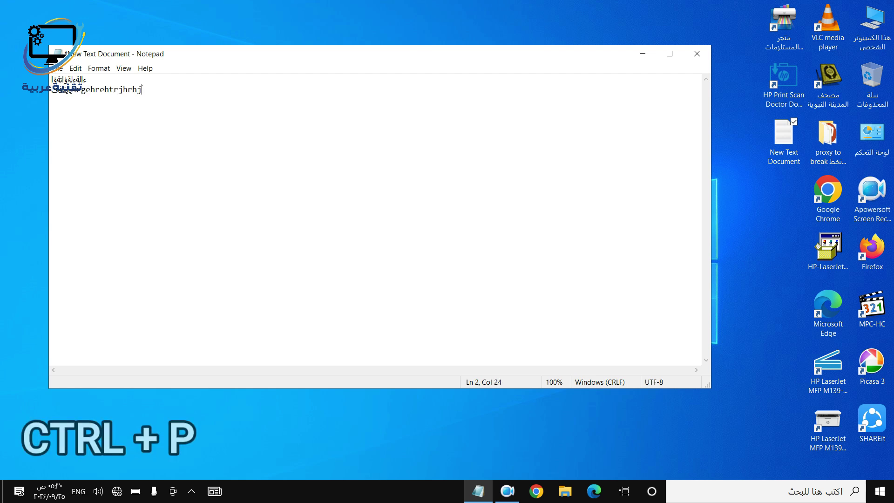
pyautogui.moveTo(207, 70); pyautogui.dragTo(447, 106)
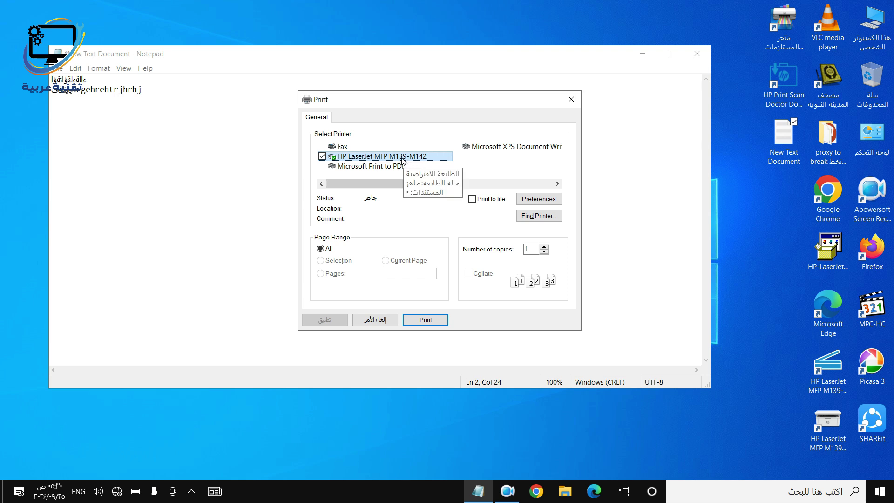
pyautogui.click(423, 321)
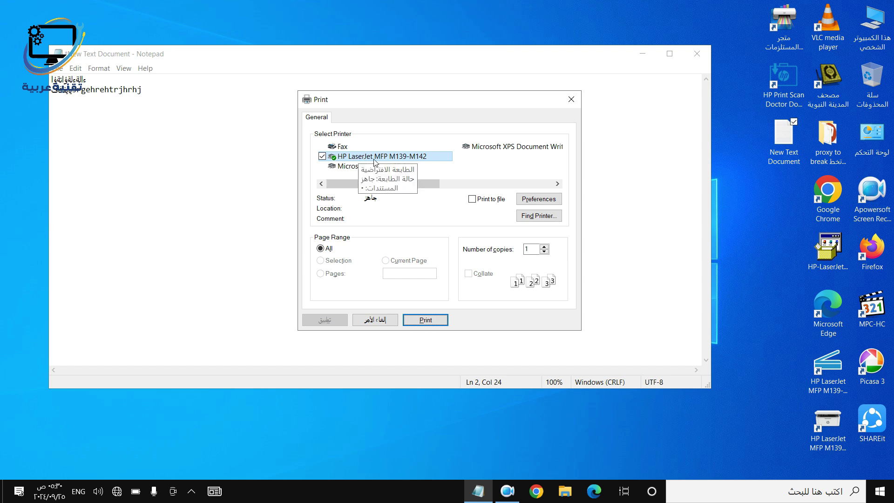
pyautogui.click(424, 321)
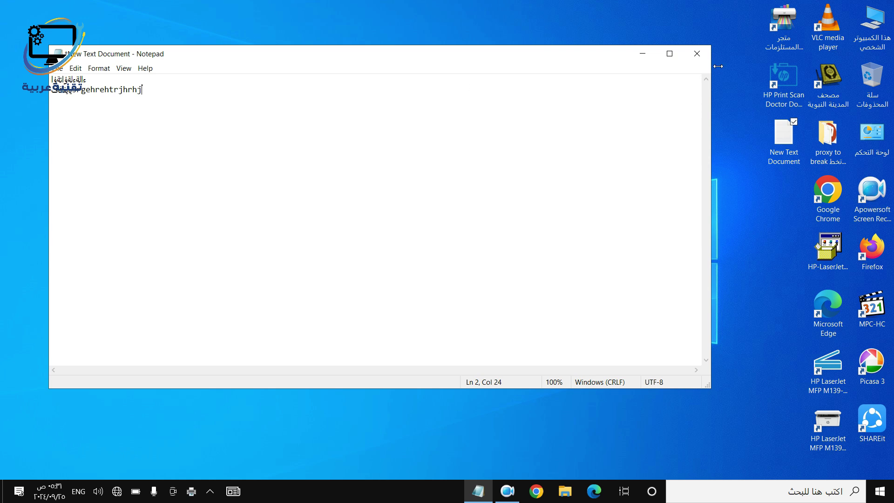
pyautogui.click(697, 53)
pyautogui.click(435, 256)
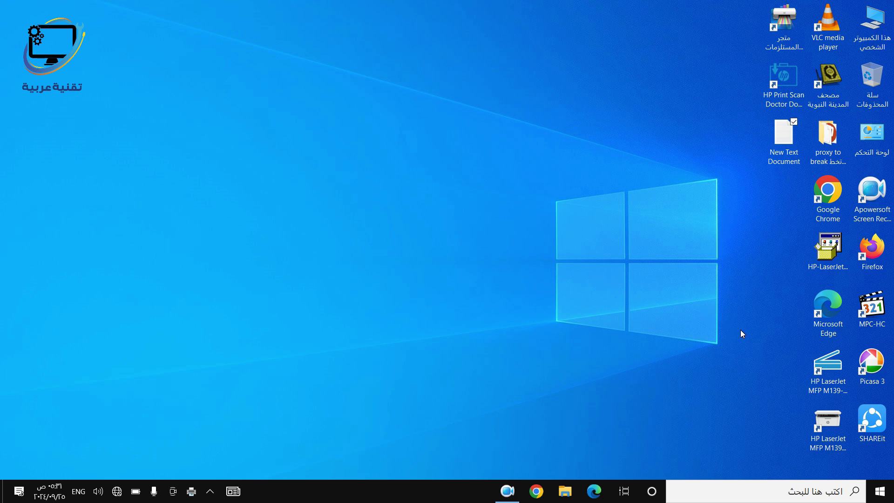
# Open HP Scan for the HP LaserJet MFP M139-M142 from the newly installed desktop shortcuts.
pyautogui.click(836, 365)
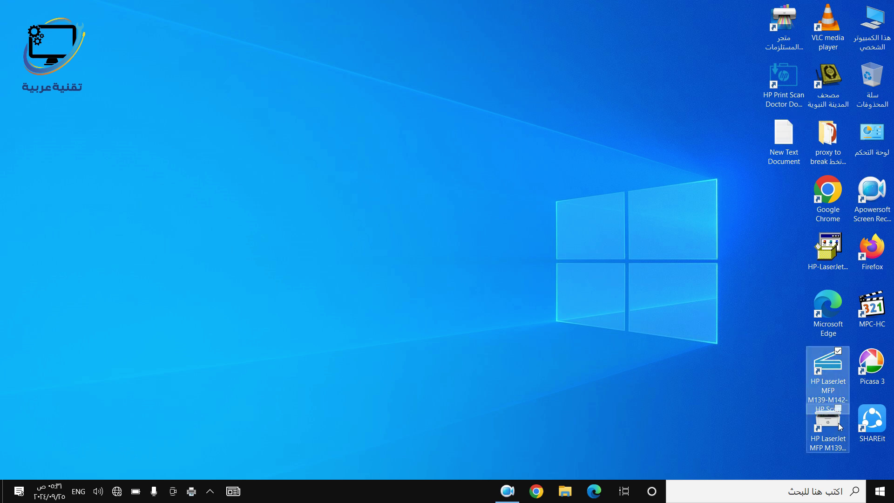
pyautogui.click(778, 24)
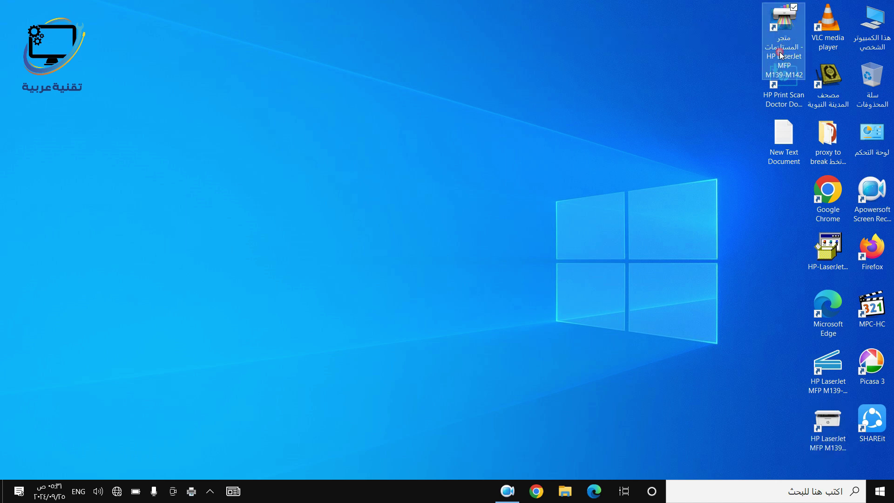
pyautogui.click(784, 77)
pyautogui.click(838, 372)
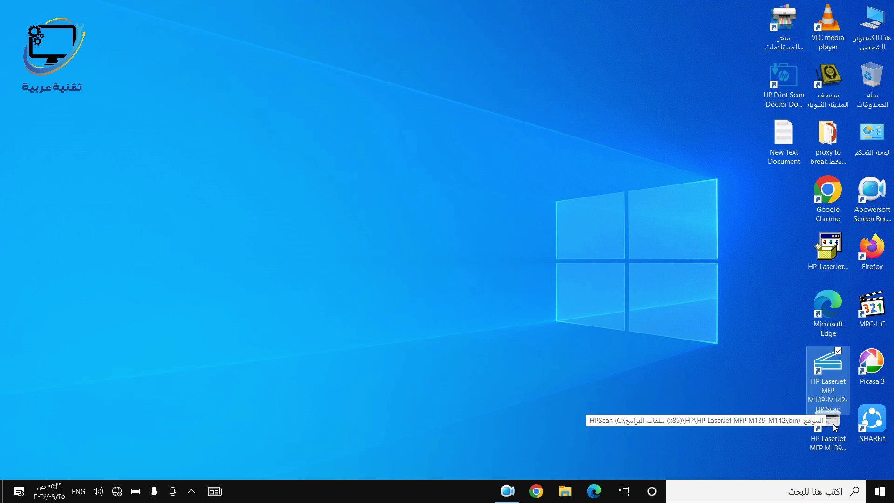
pyautogui.doubleClick(824, 372)
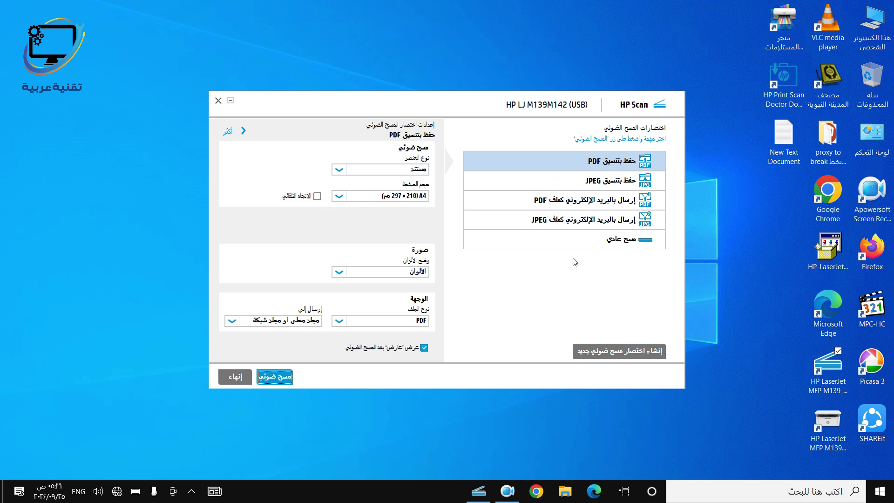
# Choose the Save as JPEG scan shortcut (حفظ بتنسيق JPEG).
pyautogui.click(582, 180)
pyautogui.click(582, 166)
pyautogui.click(581, 181)
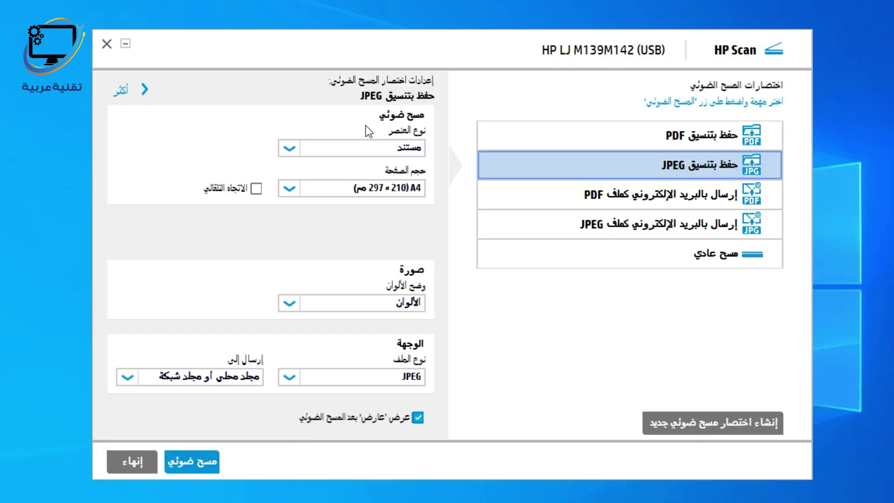
# Review the available item type, page size, colour mode and send-to options for the JPEG scan.
pyautogui.click(295, 151)
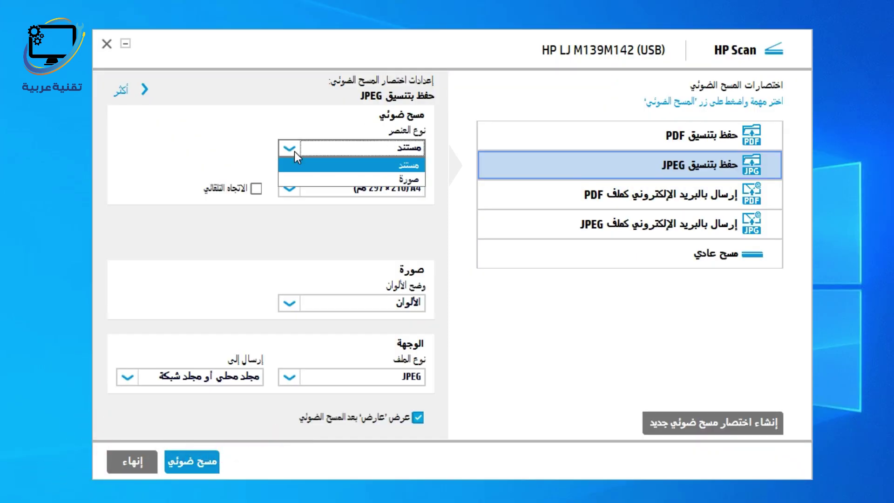
pyautogui.click(364, 172)
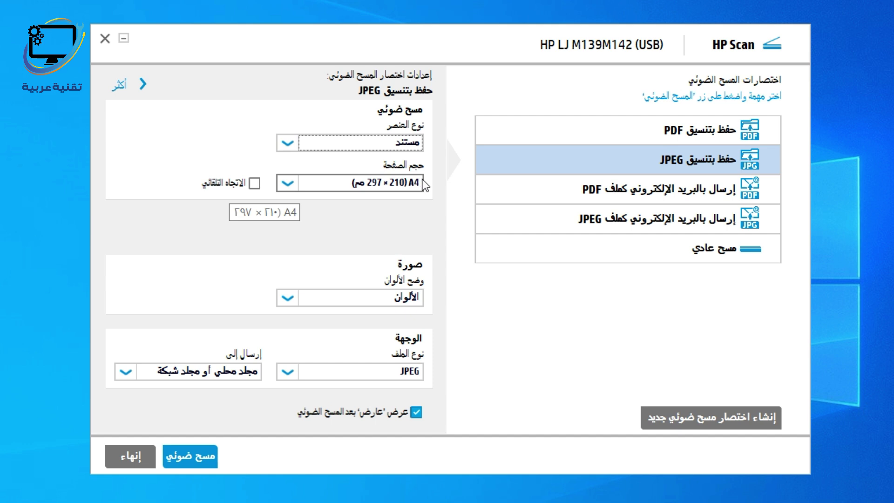
pyautogui.click(289, 183)
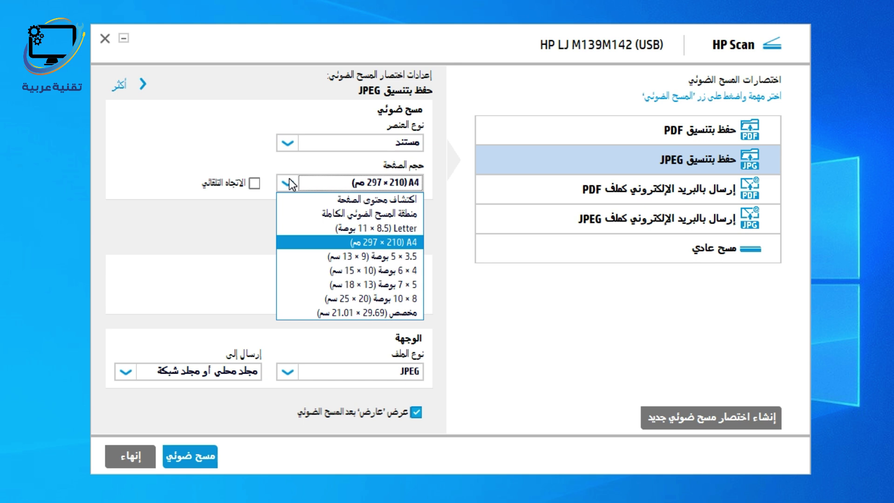
pyautogui.click(290, 183)
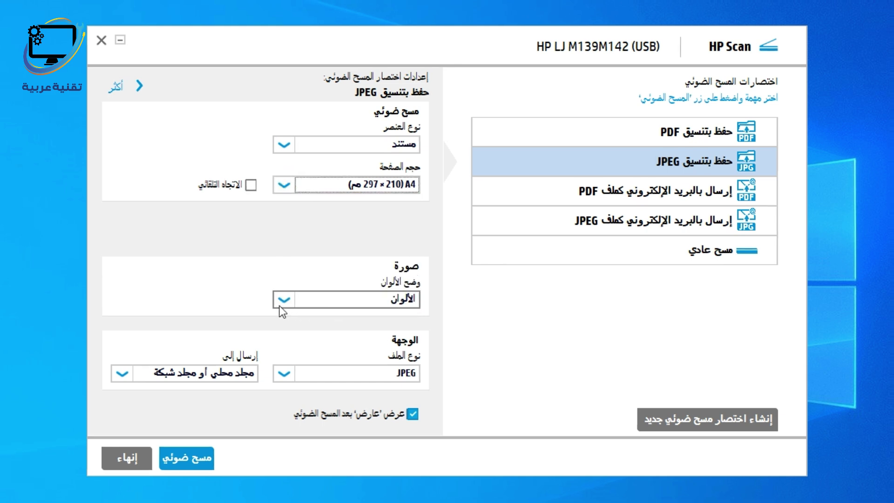
pyautogui.click(283, 301)
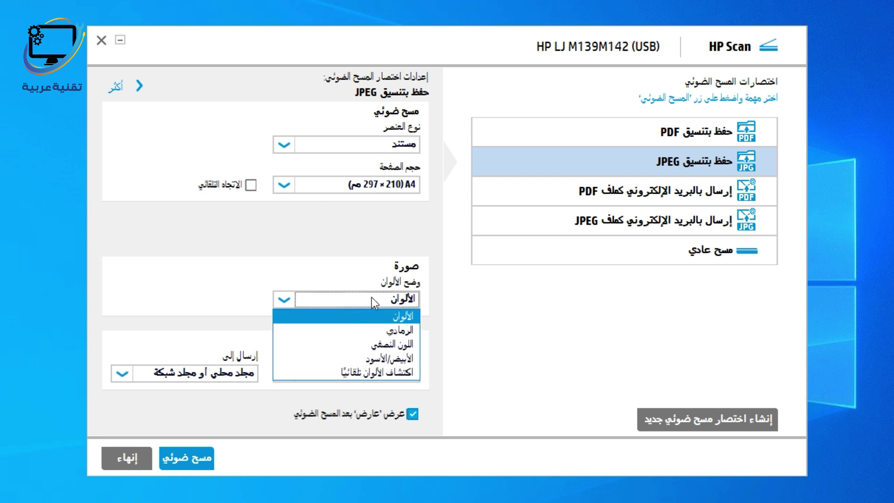
pyautogui.click(283, 303)
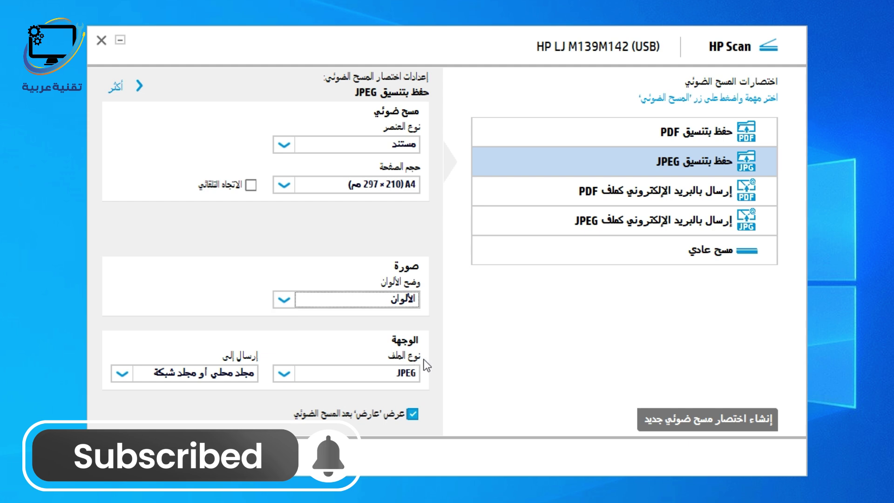
pyautogui.click(120, 374)
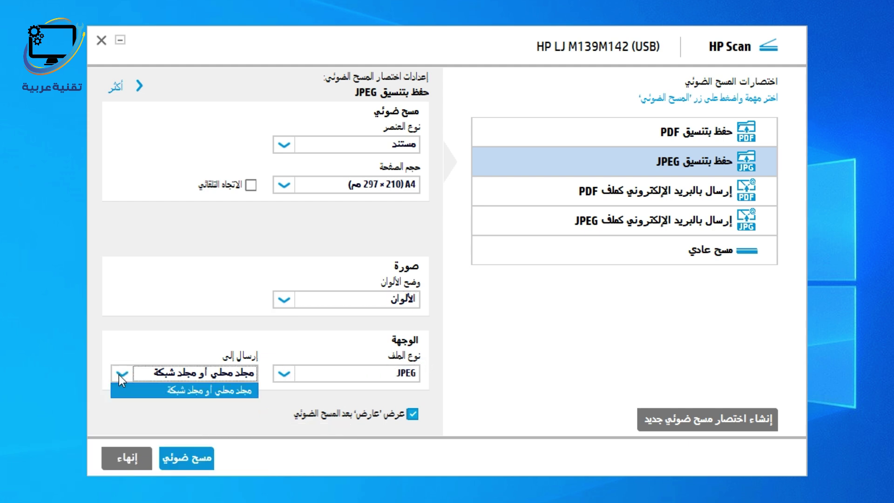
pyautogui.click(121, 374)
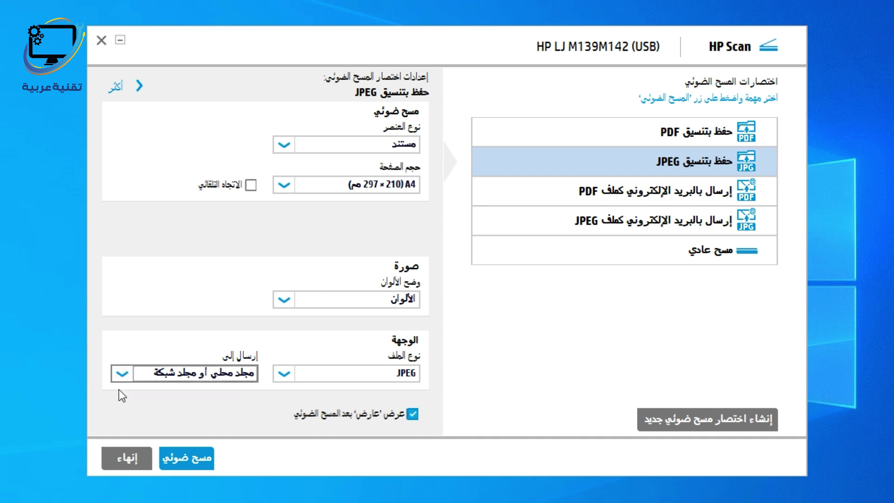
# Scan the page and save it to the desktop as a JPEG file named Scan.
pyautogui.click(206, 461)
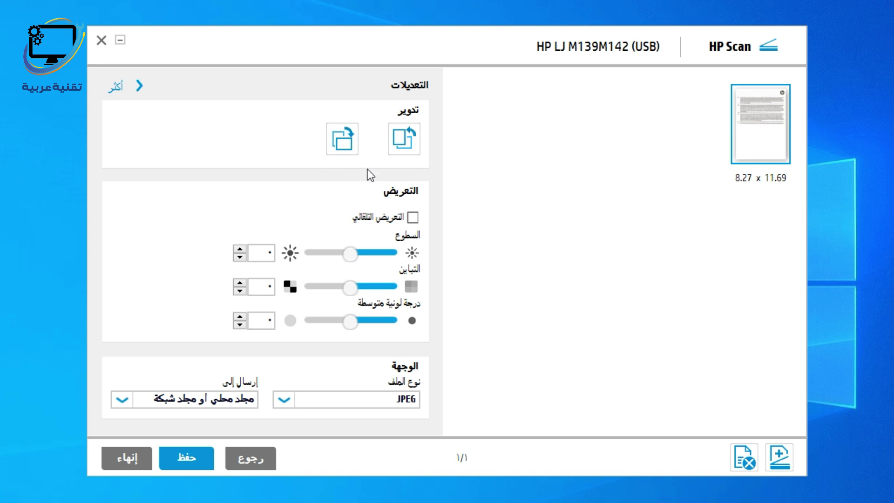
pyautogui.click(189, 458)
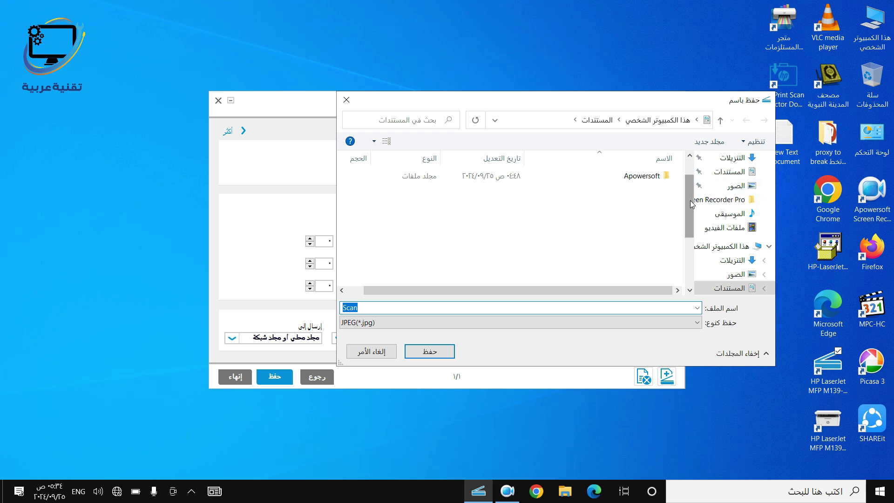
pyautogui.scroll(2, 733, 184)
pyautogui.click(733, 184)
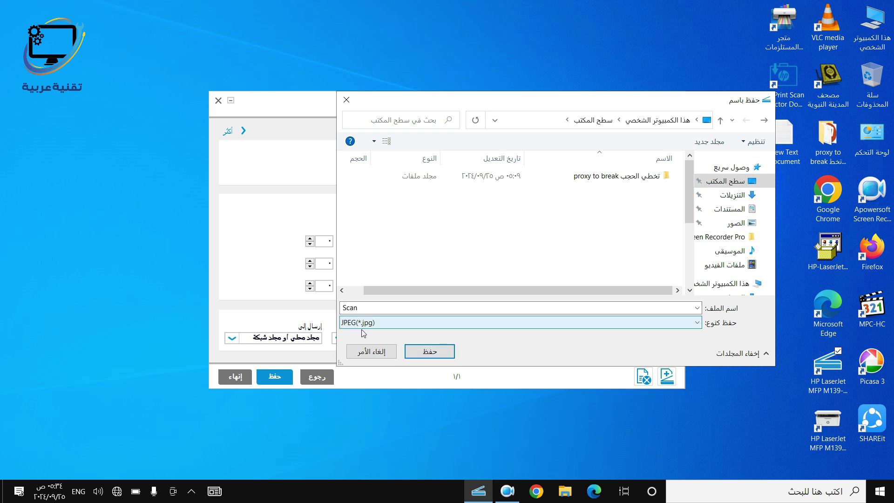
pyautogui.click(418, 348)
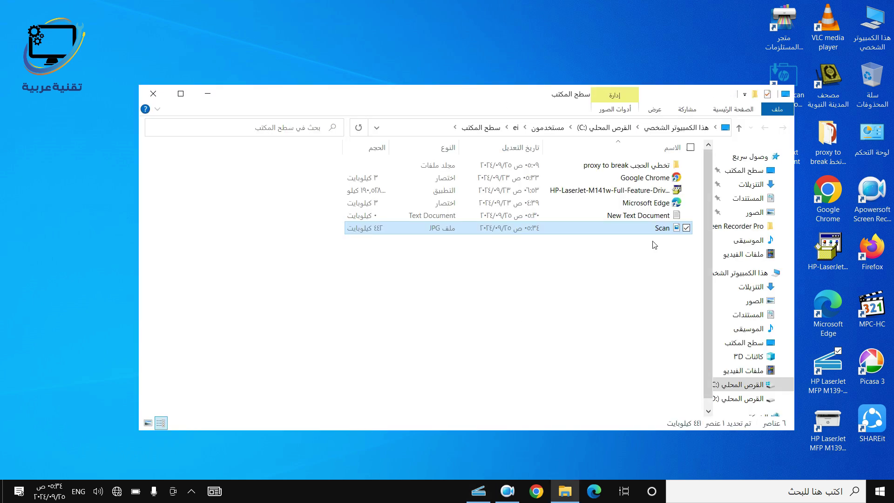
# Close the open HP printer assistant window and clear the selection on the desktop.
pyautogui.click(505, 249)
pyautogui.click(424, 408)
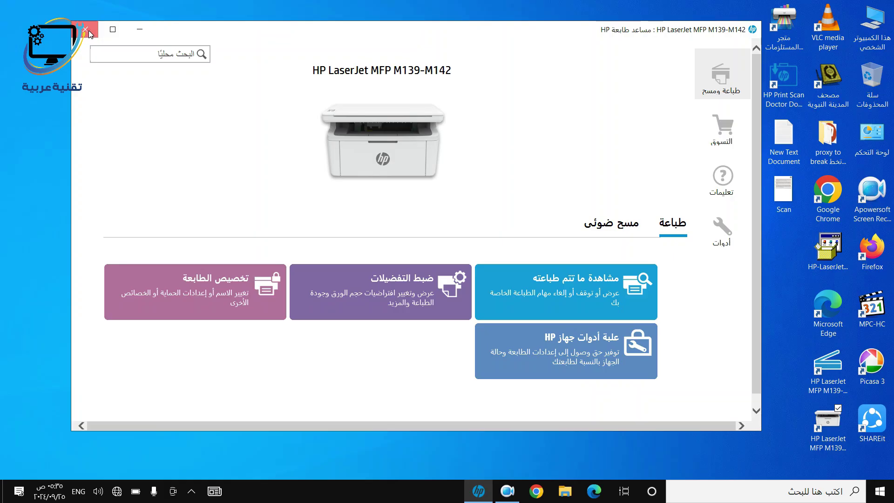
pyautogui.click(85, 29)
pyautogui.rightClick(651, 131)
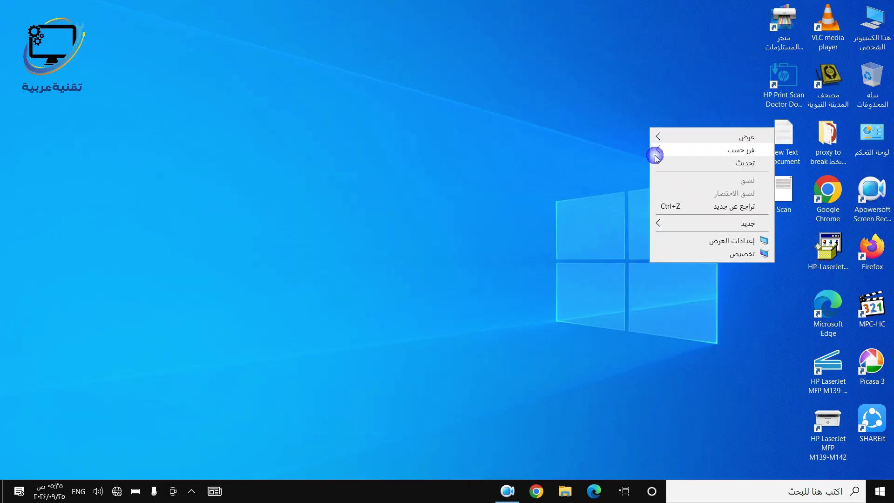
pyautogui.click(822, 433)
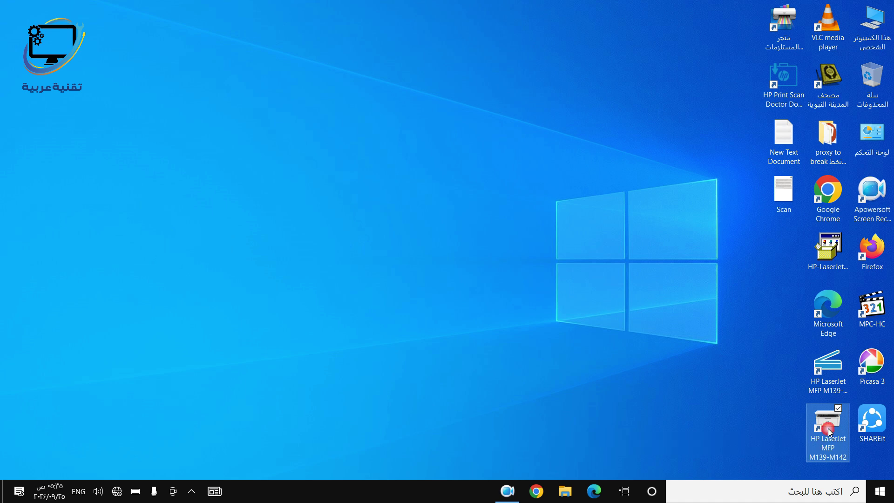
pyautogui.click(776, 404)
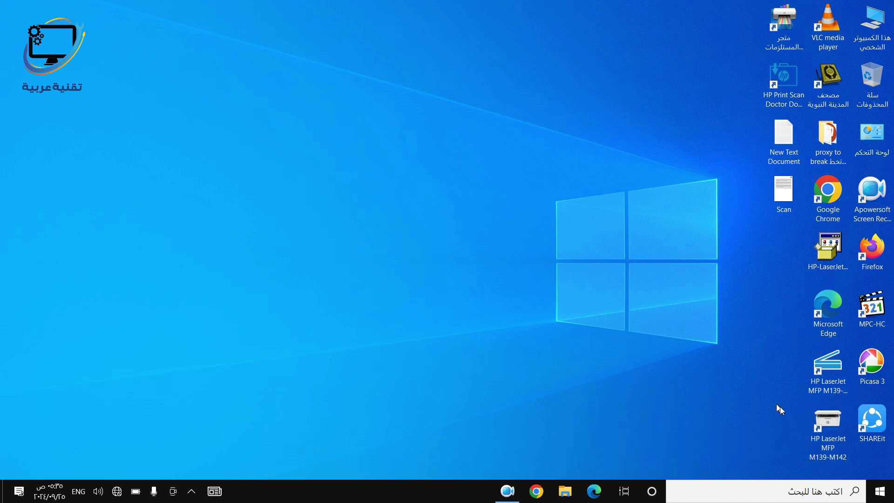
# Open the HP LaserJet MFP M139-M142 printer assistant from the desktop and look through its scan and print options.
pyautogui.doubleClick(828, 430)
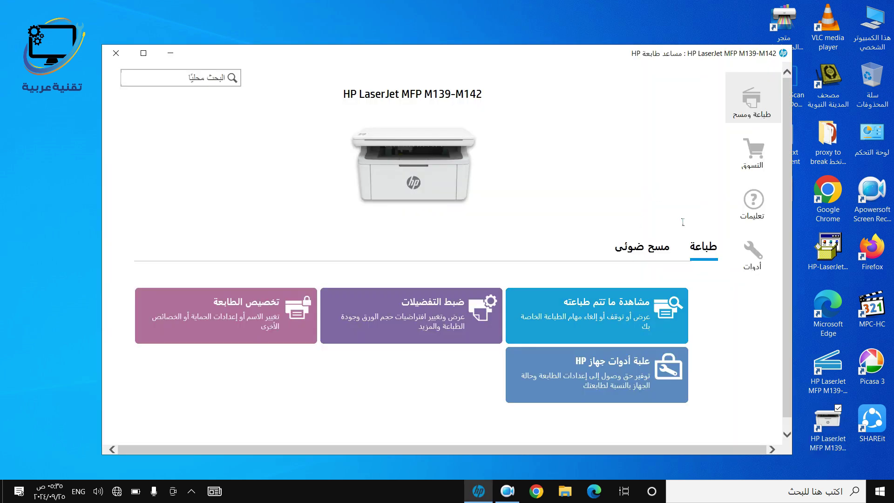
pyautogui.click(648, 255)
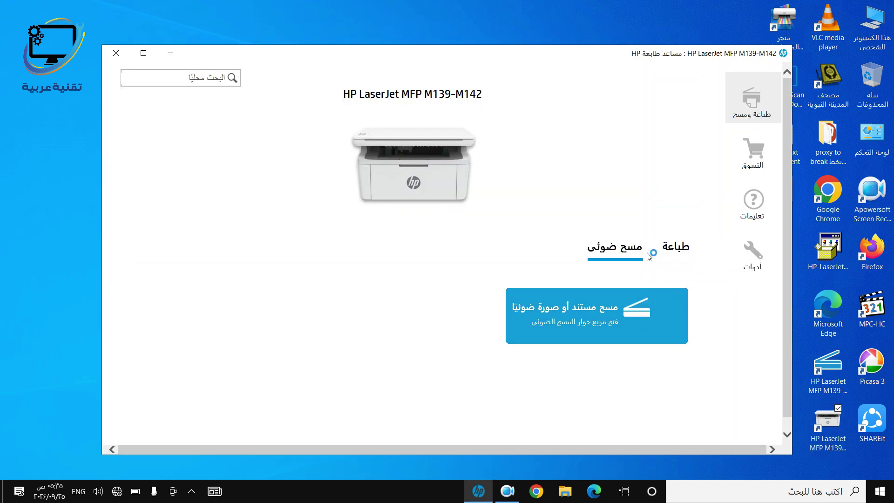
pyautogui.click(603, 320)
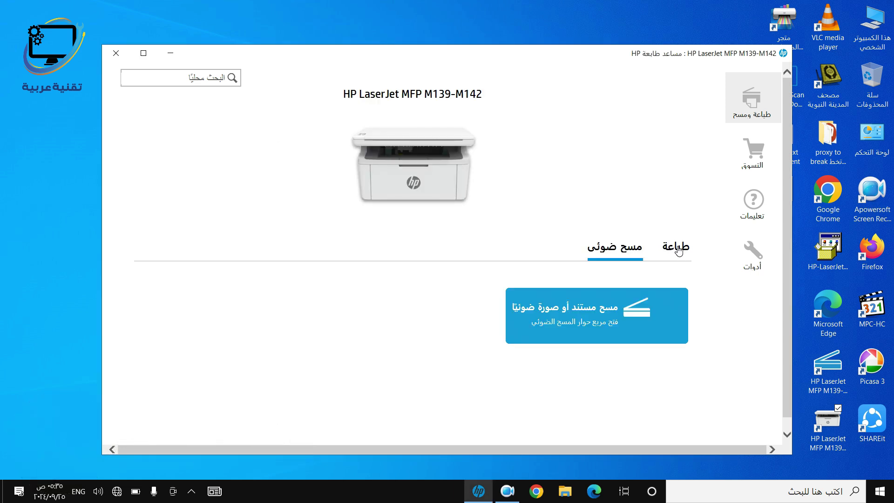
pyautogui.click(677, 247)
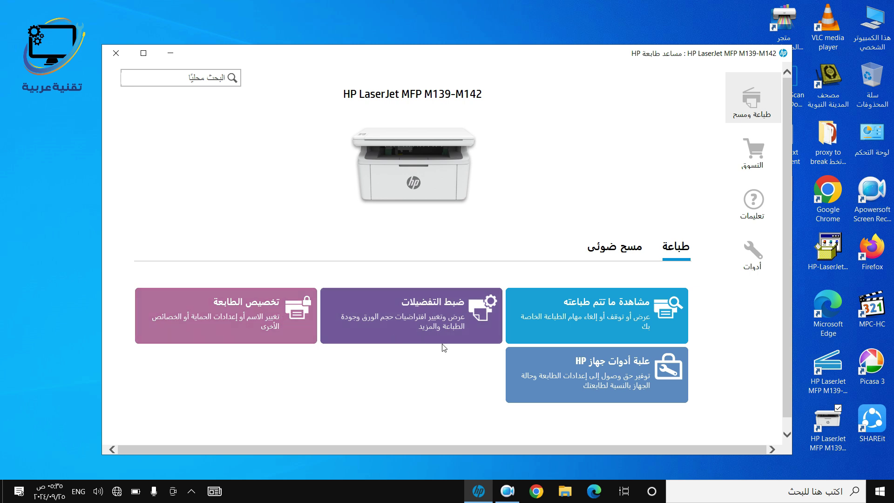
# Review the printing preferences for paper type, manual duplex, paper/quality, layout and advanced options, leaving the settings as they are.
pyautogui.click(437, 313)
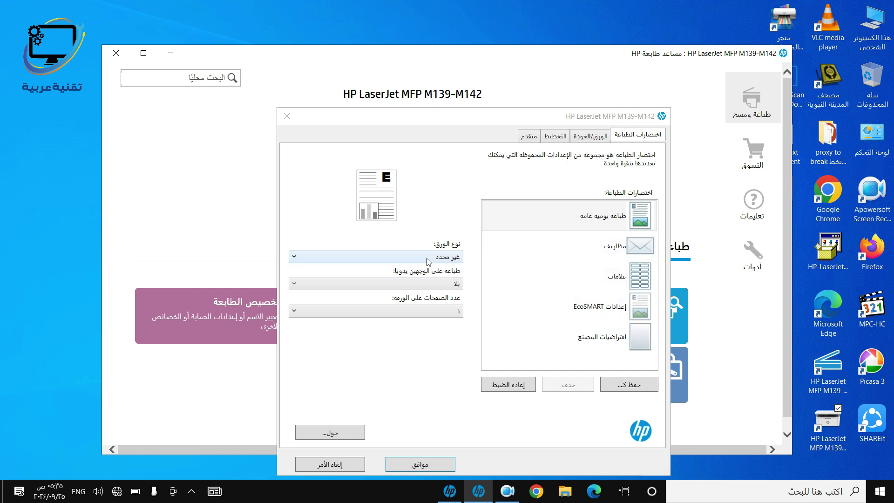
pyautogui.click(412, 260)
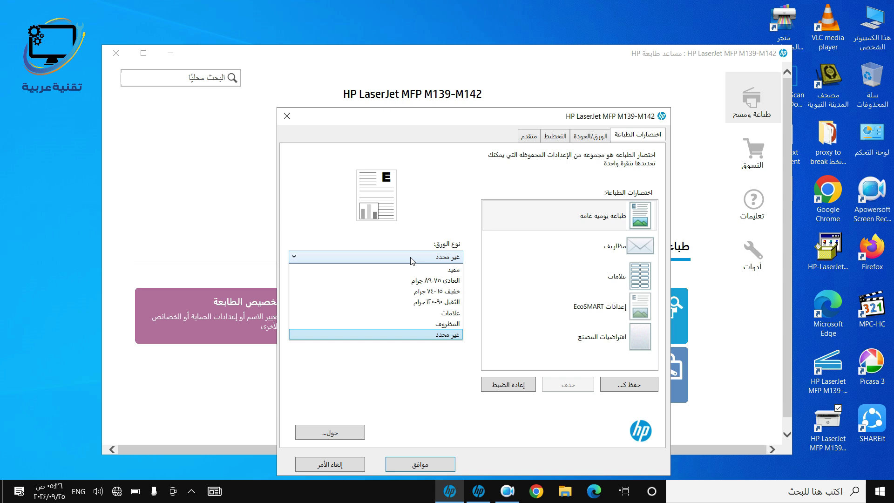
pyautogui.click(409, 283)
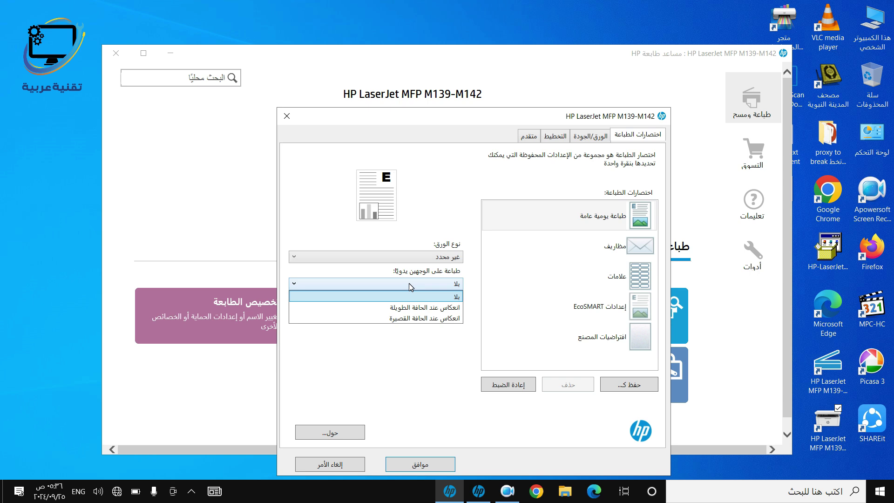
pyautogui.click(409, 283)
pyautogui.click(590, 136)
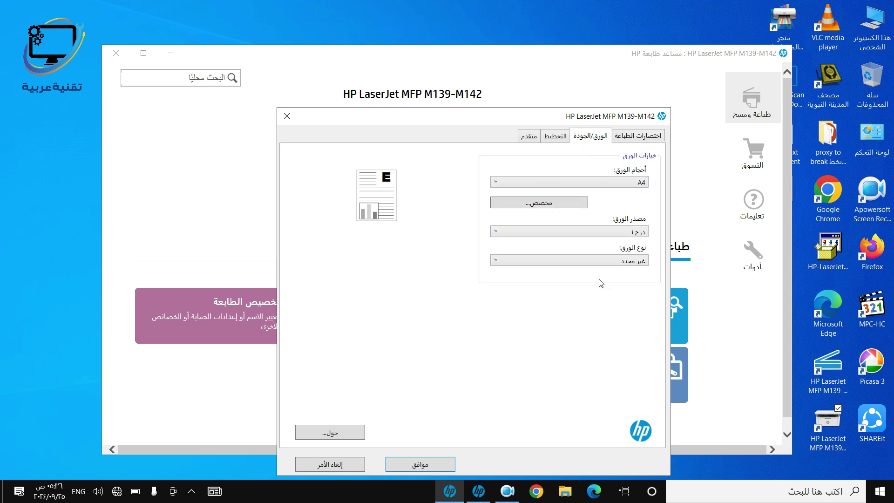
pyautogui.click(556, 136)
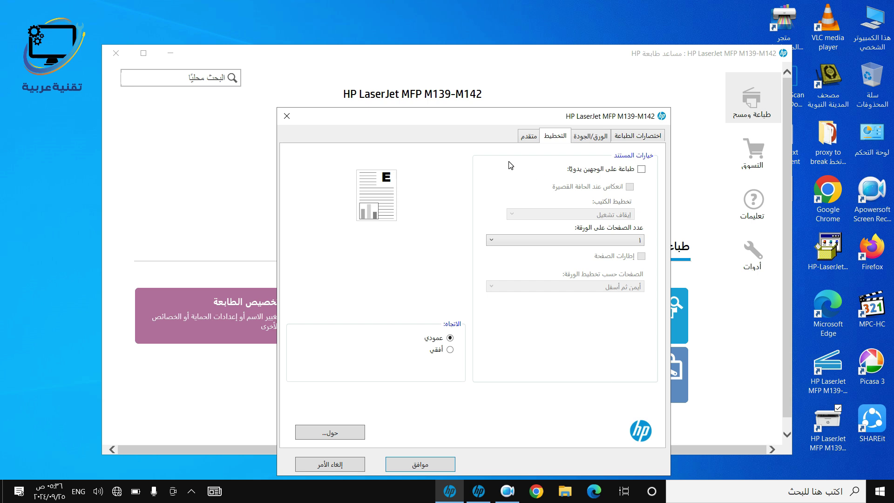
pyautogui.click(528, 135)
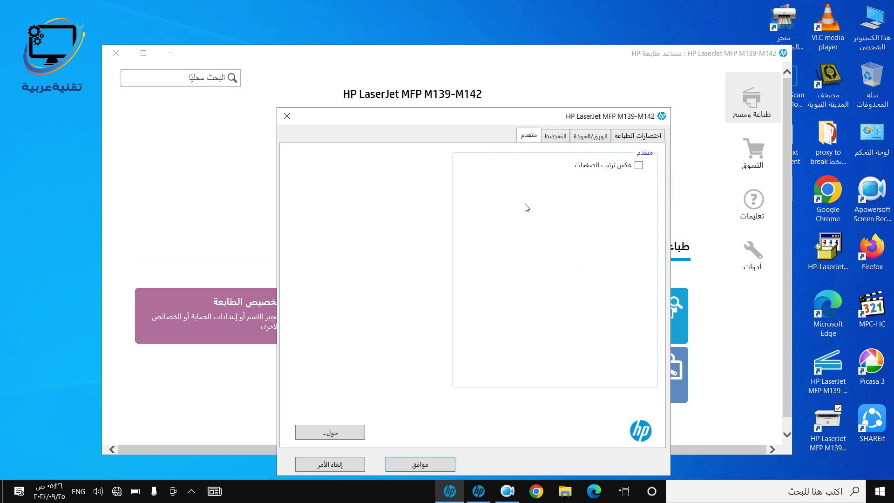
pyautogui.press('Escape')
# Open the printer's properties for customising it and check the printing preferences reachable from its general settings.
pyautogui.click(258, 317)
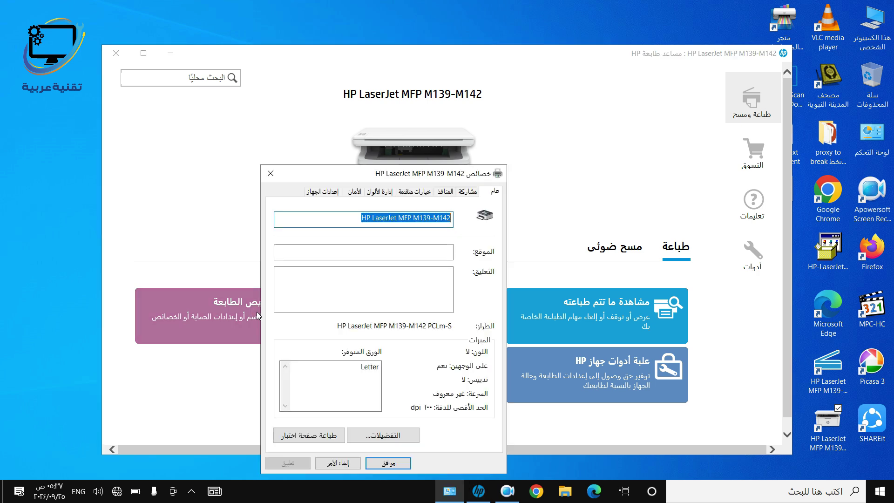
pyautogui.moveTo(442, 175); pyautogui.dragTo(564, 95)
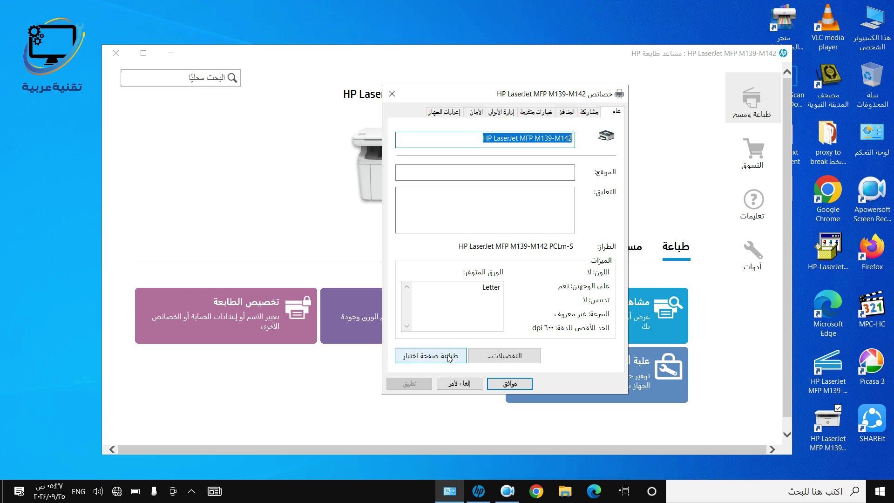
pyautogui.click(511, 357)
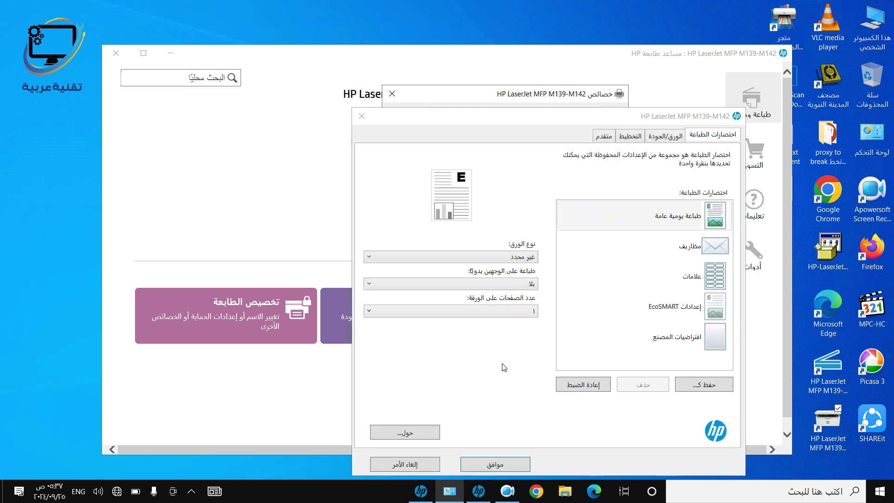
pyautogui.click(362, 115)
# Review the printer's sharing, ports, advanced, colour management, security and device settings, and leave the properties without changes.
pyautogui.click(589, 111)
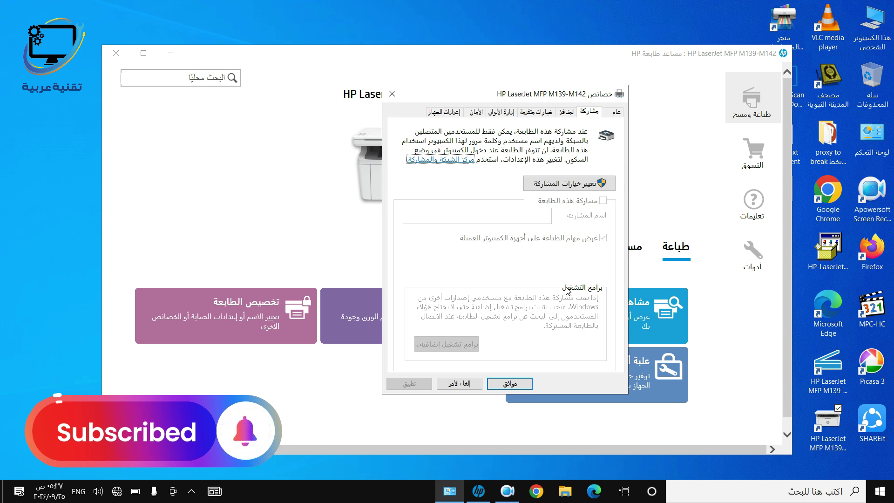
pyautogui.click(566, 112)
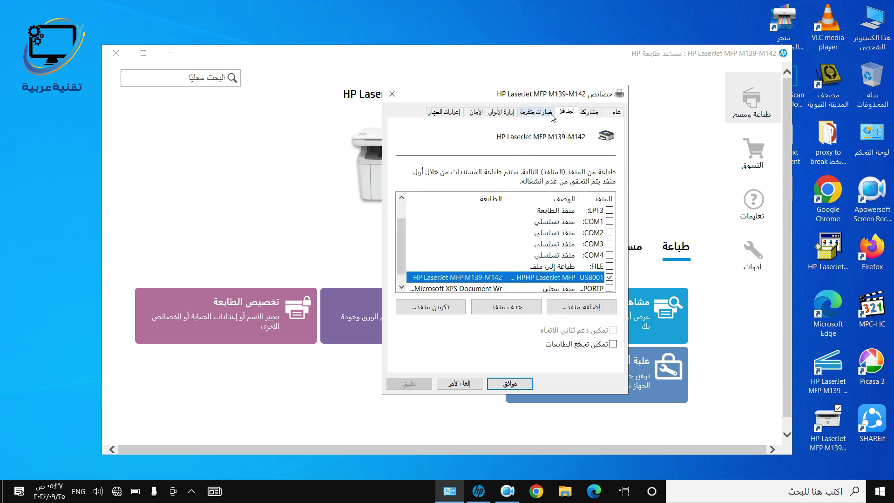
pyautogui.click(538, 113)
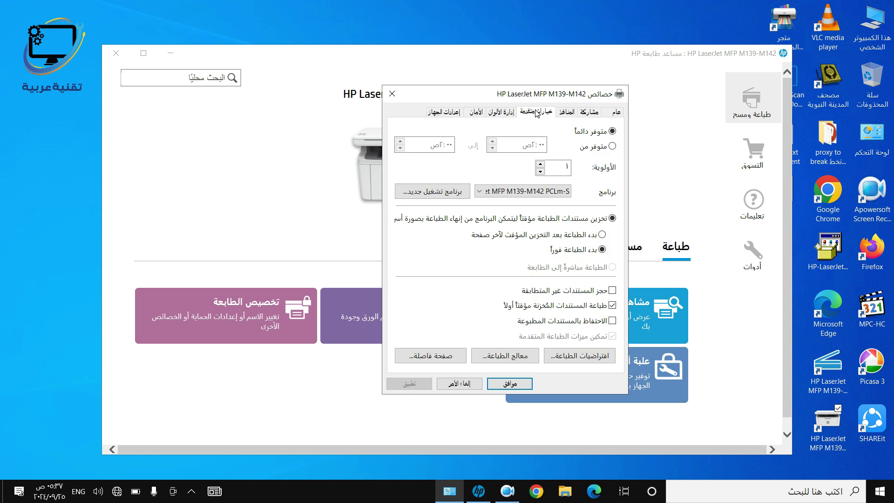
pyautogui.click(500, 114)
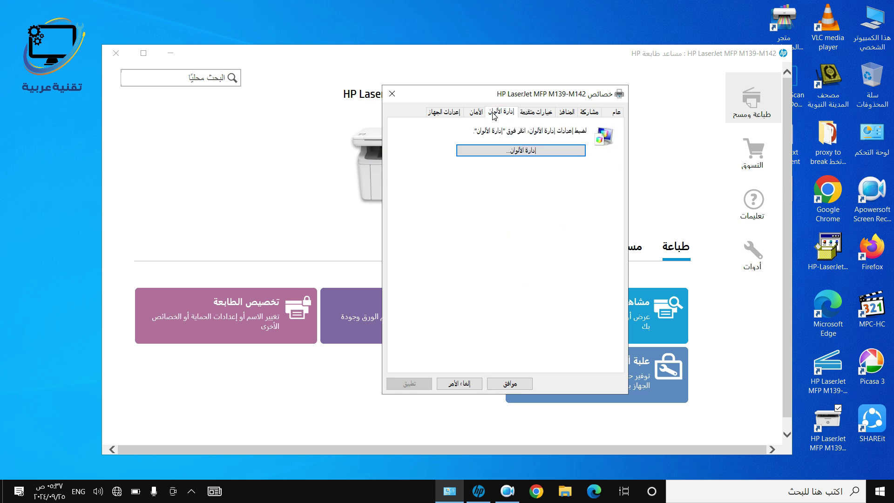
pyautogui.click(471, 113)
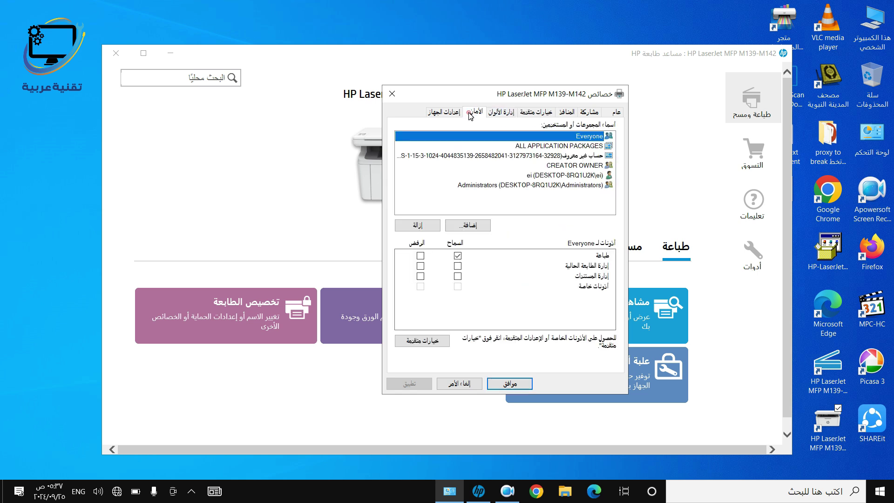
pyautogui.click(441, 113)
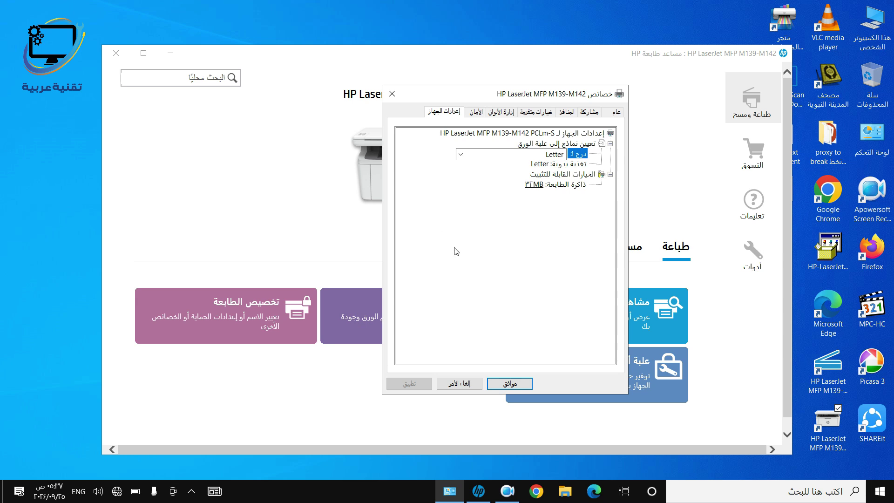
pyautogui.click(459, 383)
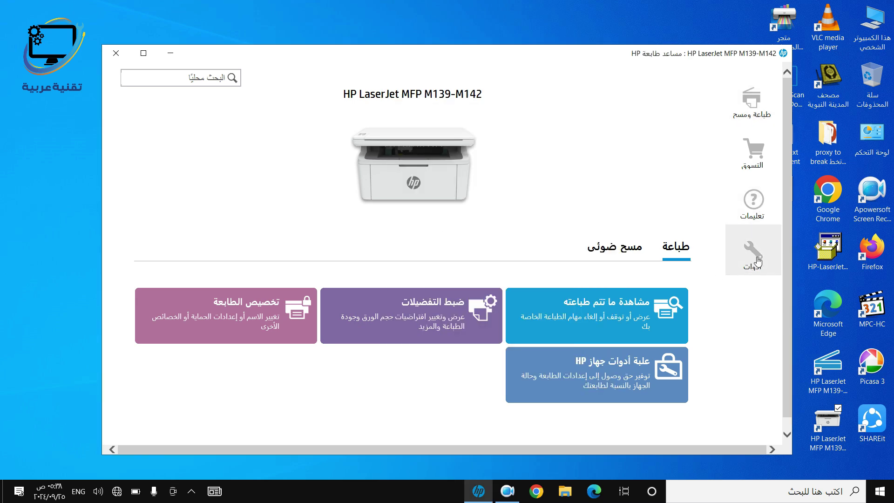
# Look through the printer assistant's shopping (التسوق) and tools (أدوات) sections.
pyautogui.click(753, 151)
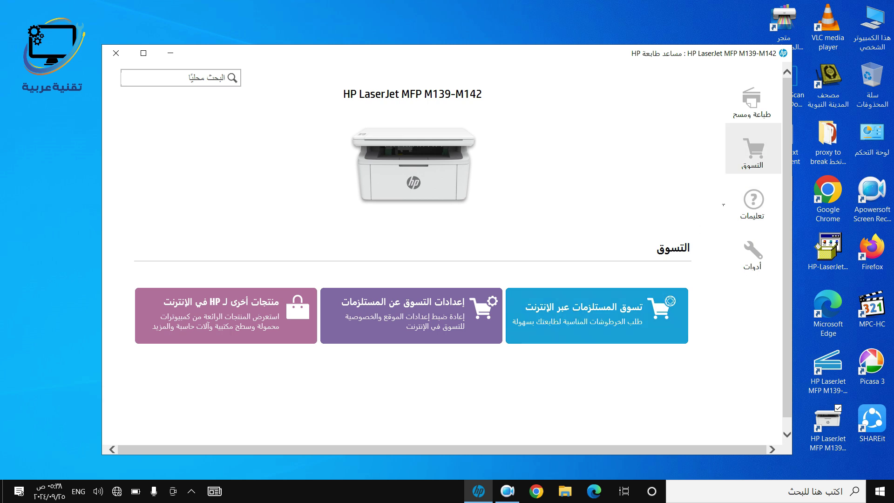
pyautogui.click(752, 251)
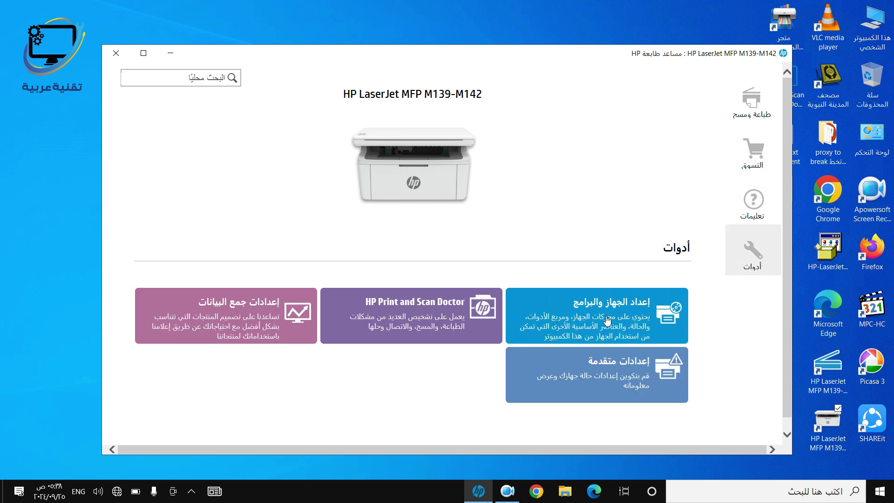